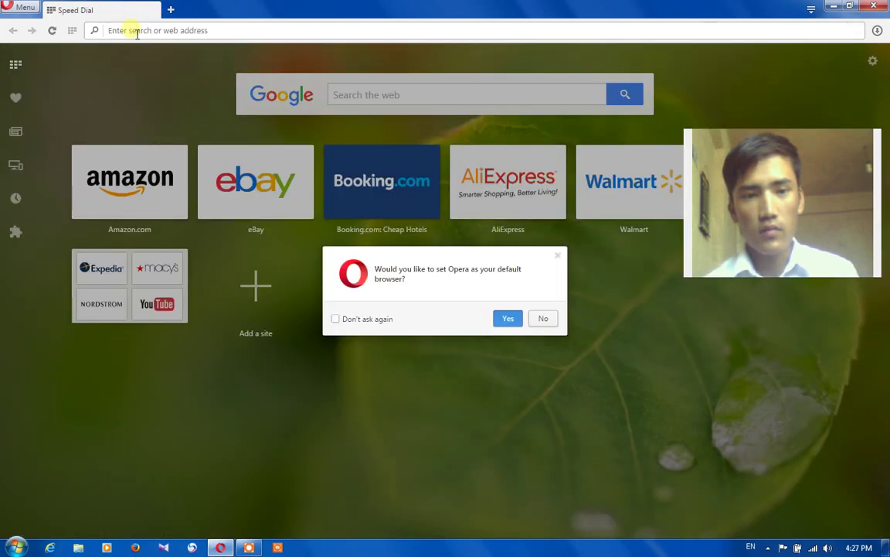
- Accept making Opera the default browser and put the cursor in the address bar
{"action": "left_click", "coordinate": [513, 318]}
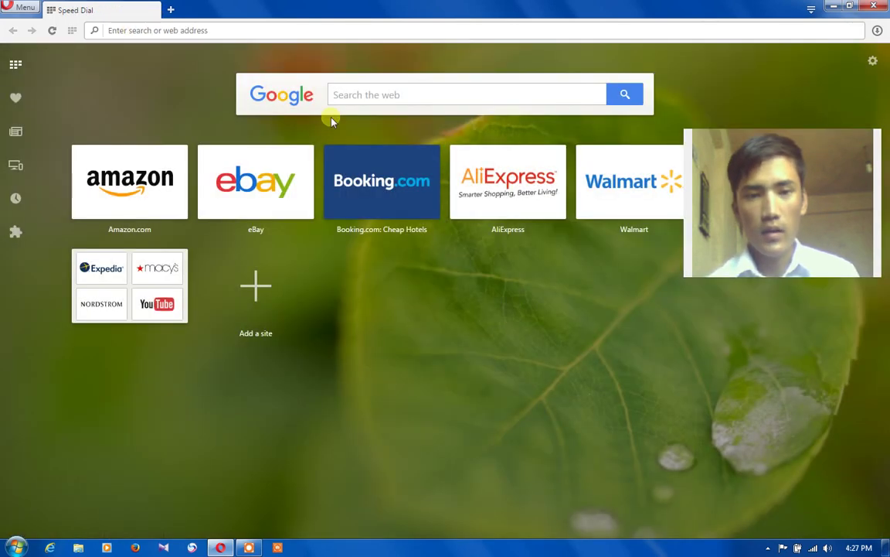
{"action": "left_click", "coordinate": [210, 32]}
{"action": "type", "text": "www."}
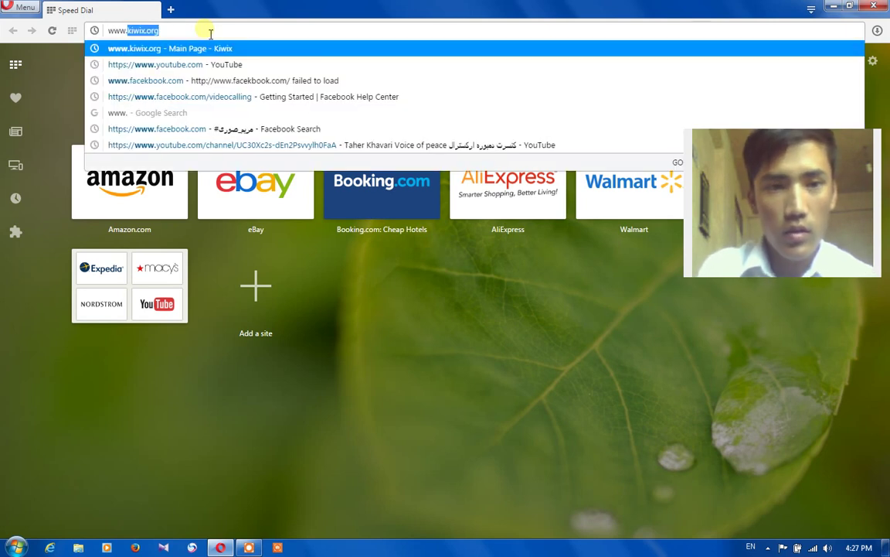
{"action": "type", "text": "kiwi"}
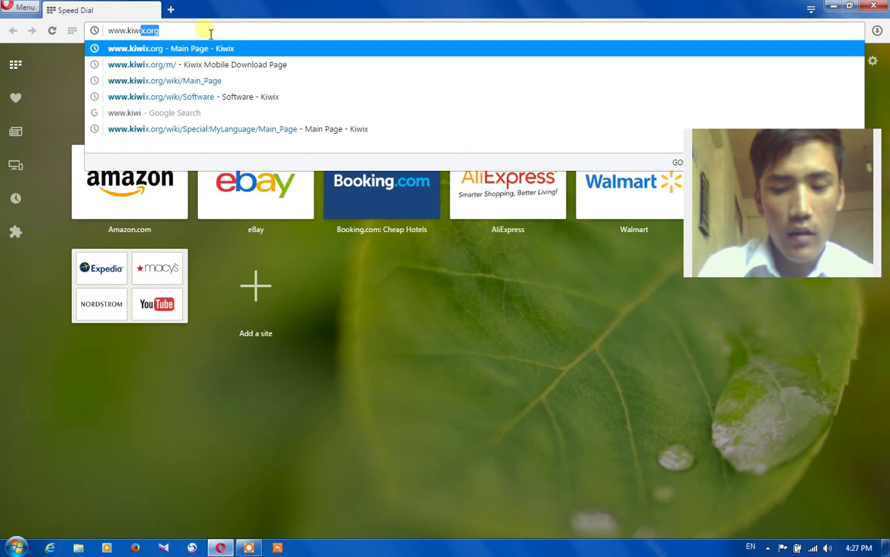
{"action": "key", "text": "Return"}
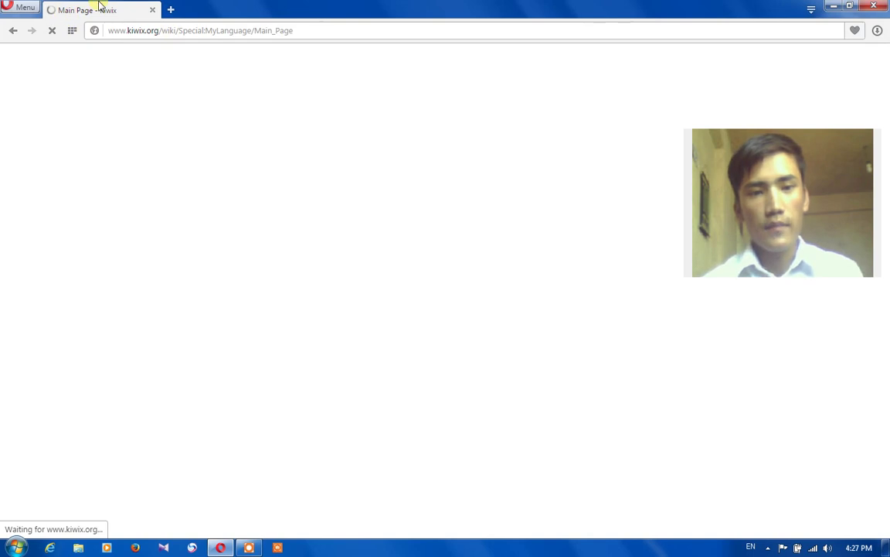
{"action": "scroll", "coordinate": [284, 184], "scroll_direction": "down", "scroll_amount": 3}
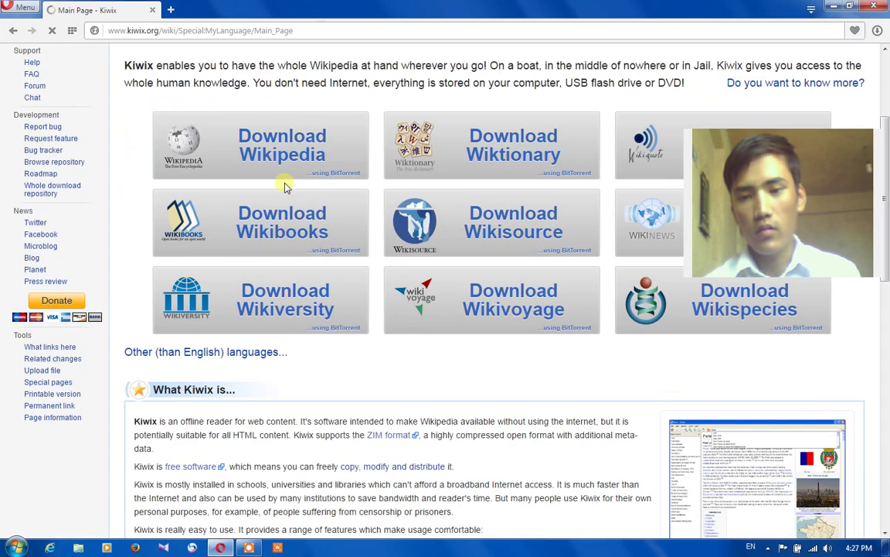
{"action": "scroll", "coordinate": [284, 186], "scroll_direction": "down", "scroll_amount": 3}
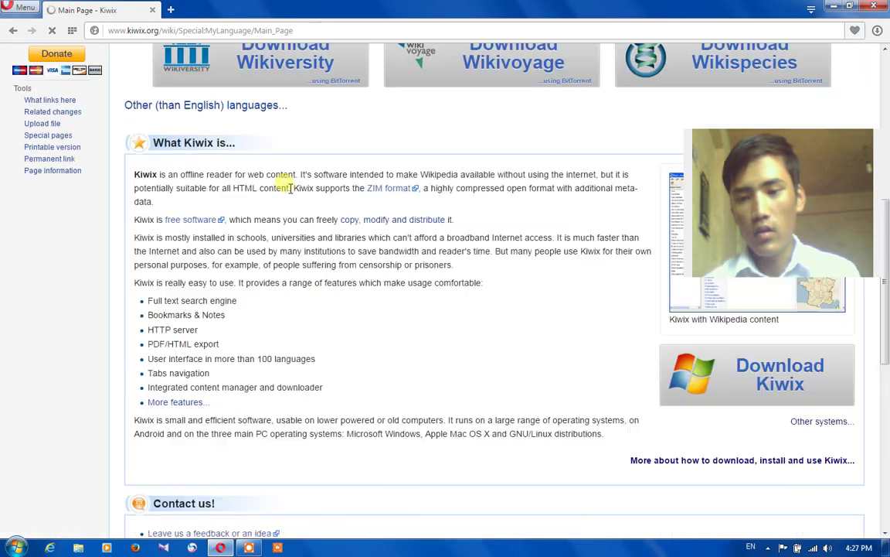
- Open the Kiwix Software page via 'Other systems...', turn off the recorder's webcam overlay, and return to Windows downloads
{"action": "left_click", "coordinate": [812, 424]}
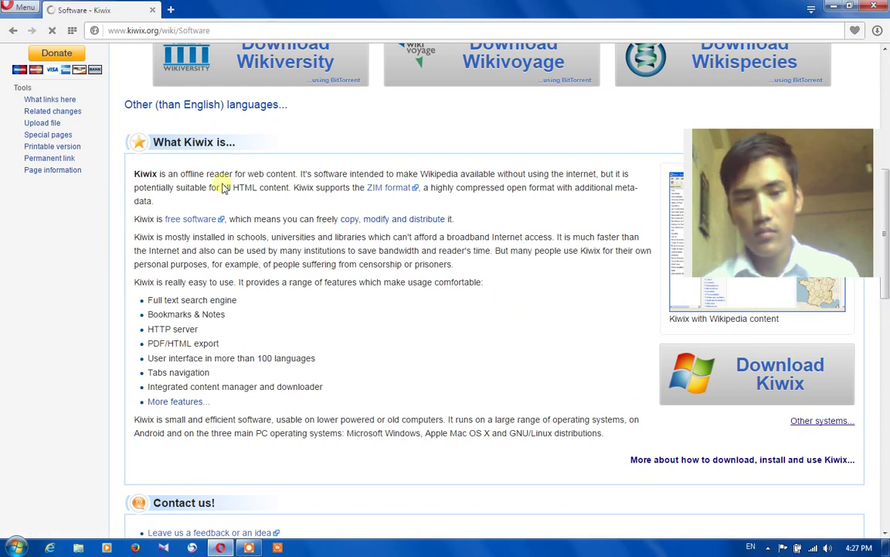
{"action": "scroll", "coordinate": [222, 186], "scroll_direction": "down", "scroll_amount": 4}
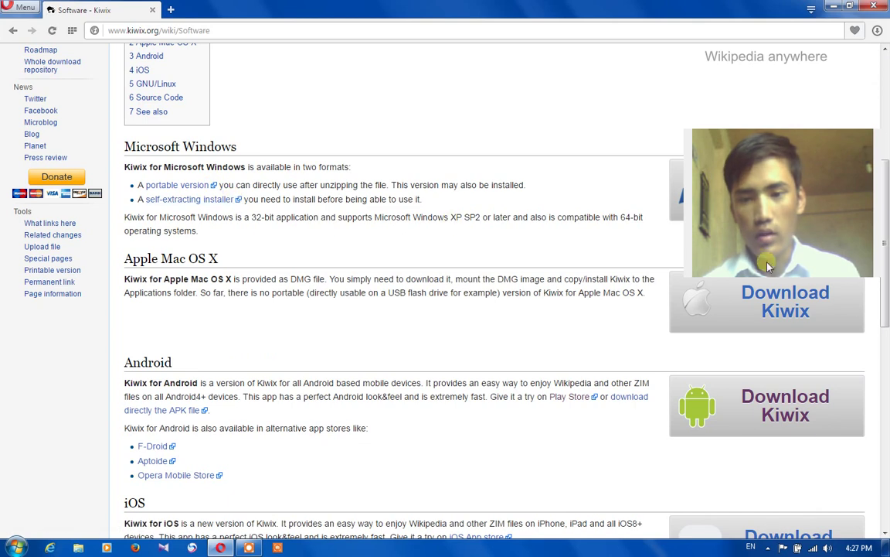
{"action": "left_click", "coordinate": [770, 548]}
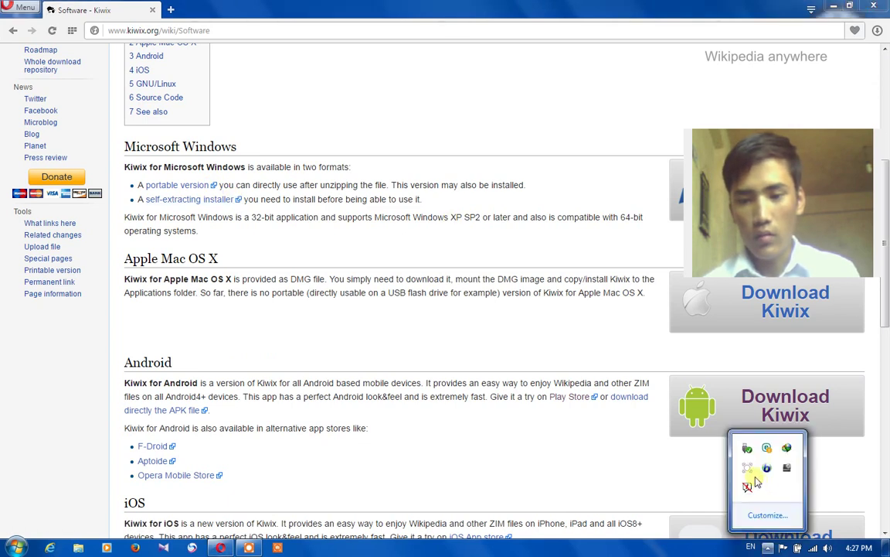
{"action": "left_click", "coordinate": [749, 470]}
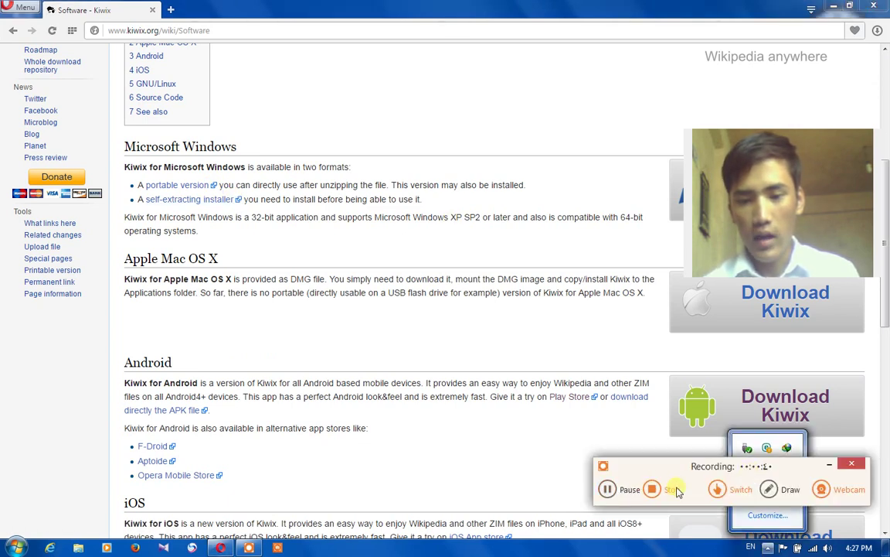
{"action": "left_click", "coordinate": [847, 487]}
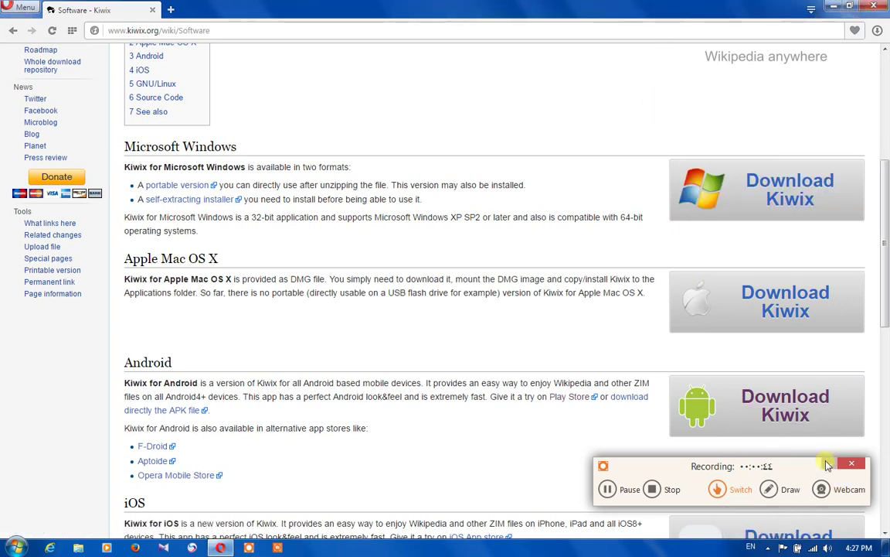
{"action": "scroll", "coordinate": [773, 232], "scroll_direction": "down", "scroll_amount": 3}
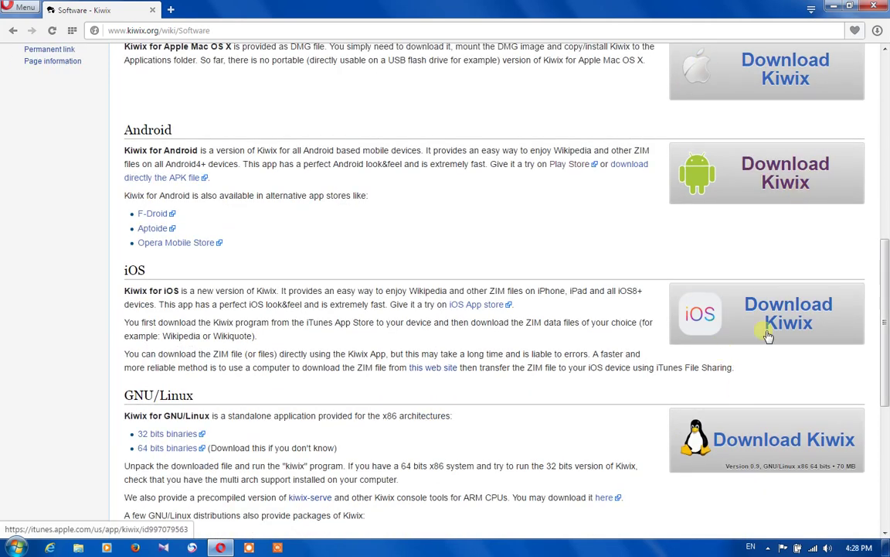
{"action": "scroll", "coordinate": [885, 225], "scroll_direction": "up", "scroll_amount": 3}
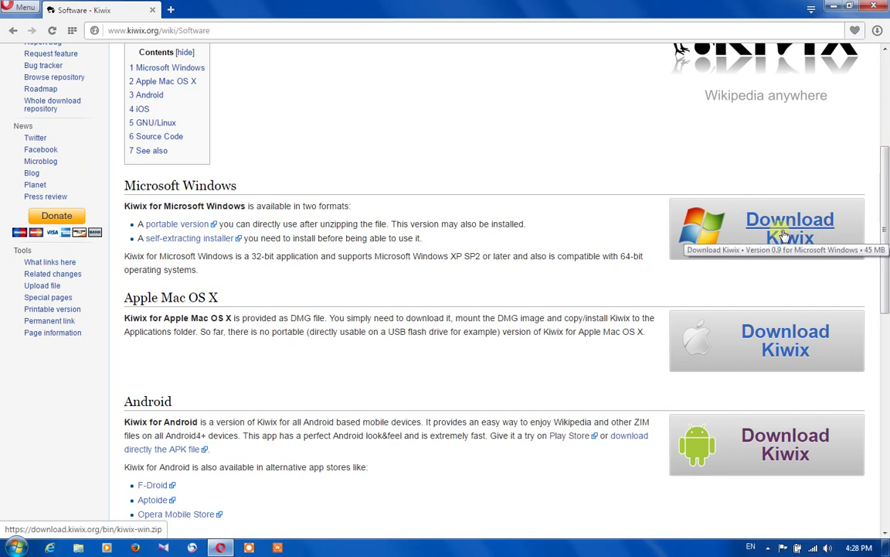
- Download kiwix-0.9-win_2.zip (44.57 MB) for Windows with IDM and hide its progress window
{"action": "left_click", "coordinate": [785, 234]}
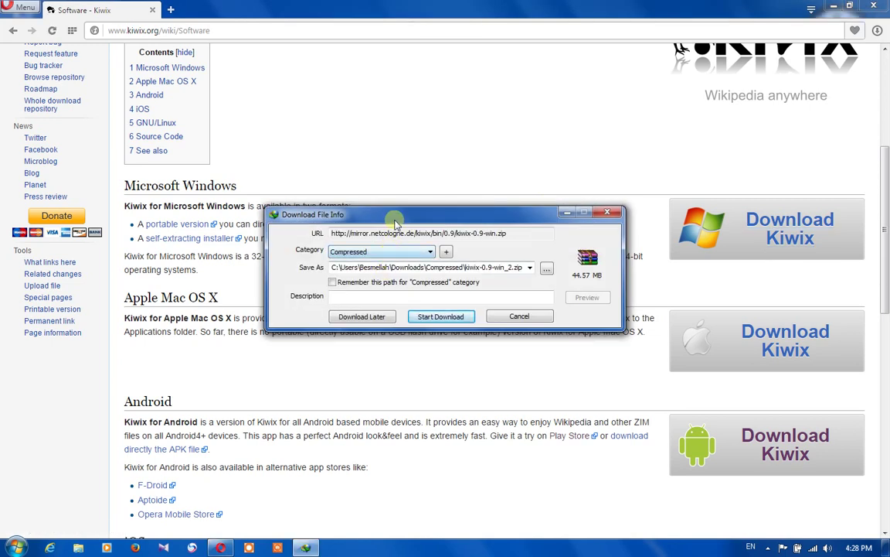
{"action": "left_click", "coordinate": [440, 316]}
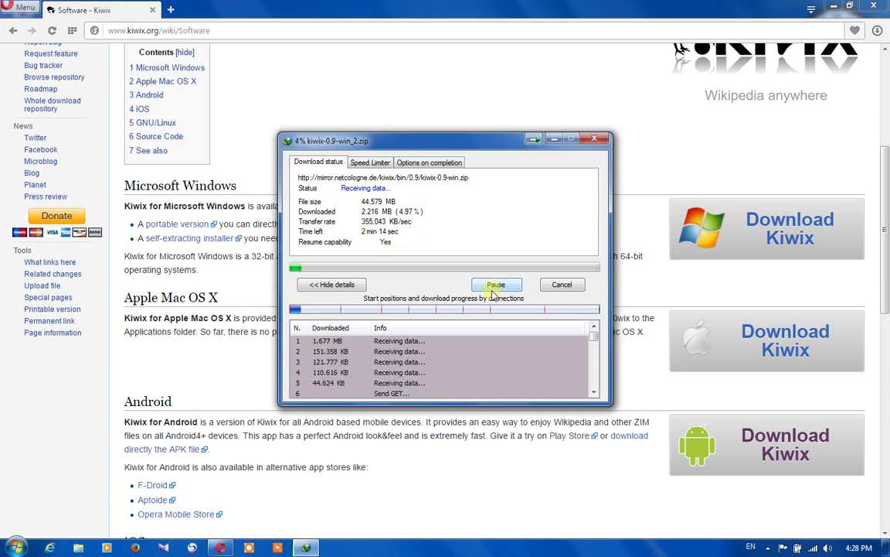
{"action": "key", "text": "Escape"}
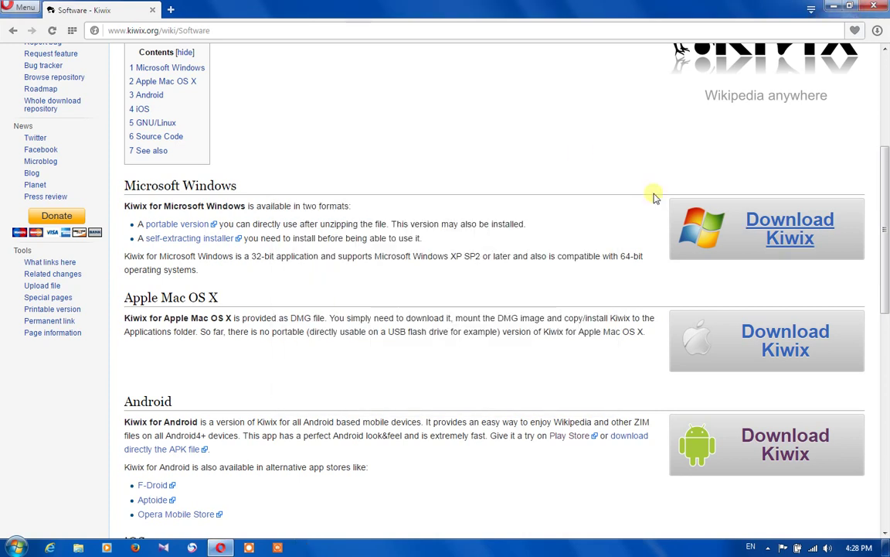
{"action": "scroll", "coordinate": [802, 332], "scroll_direction": "down", "scroll_amount": 3}
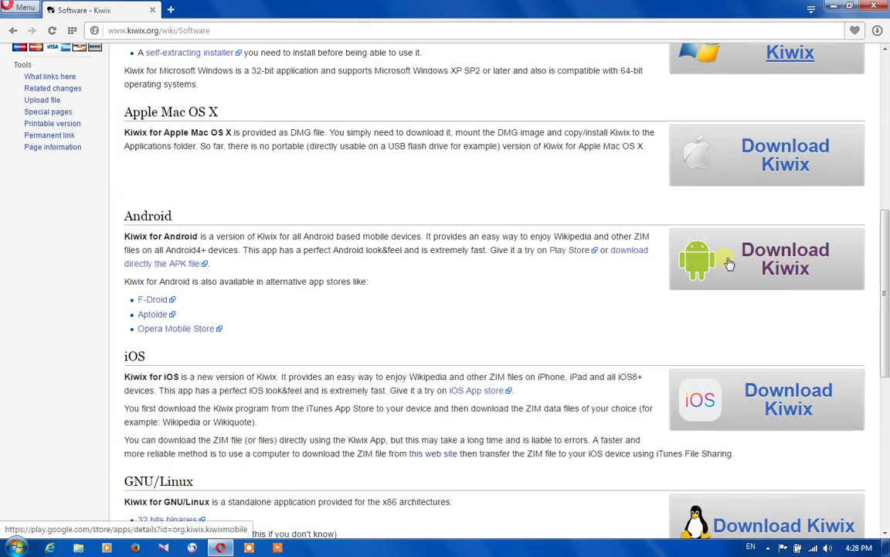
- Open the Kiwix Google Play page from the Android button, then select Computer on the desktop
{"action": "left_click", "coordinate": [742, 255]}
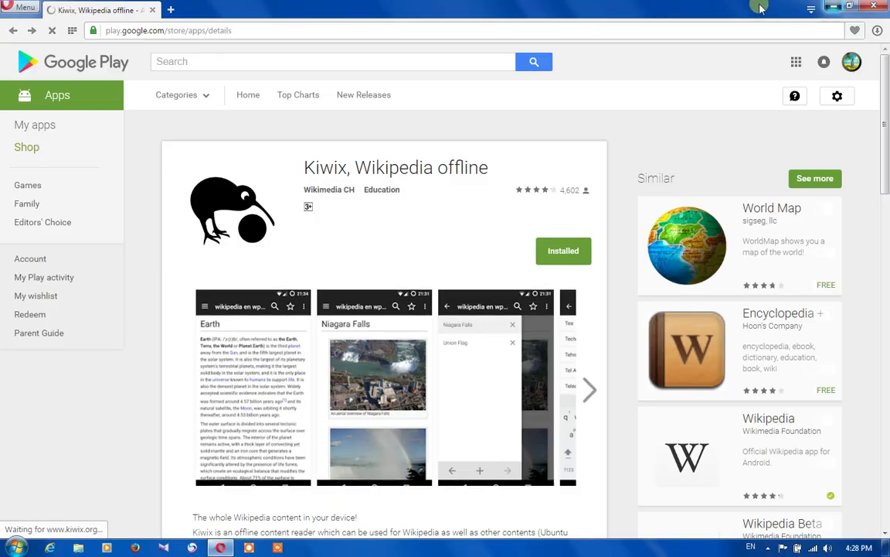
{"action": "key", "text": "super+d"}
{"action": "key", "text": "Left"}
- Open Computer and browse to D:\Library\The Best Library\Wikipedia
{"action": "key", "text": "Return"}
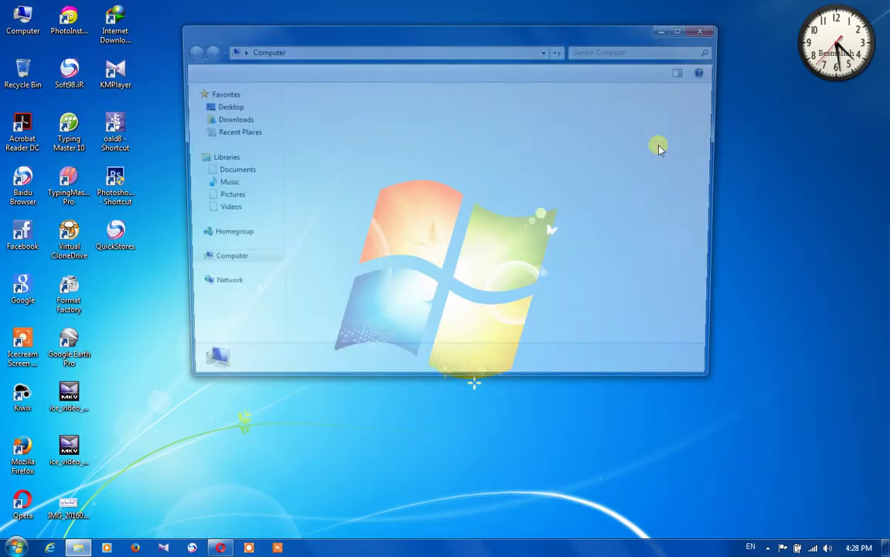
{"action": "double_click", "coordinate": [507, 109]}
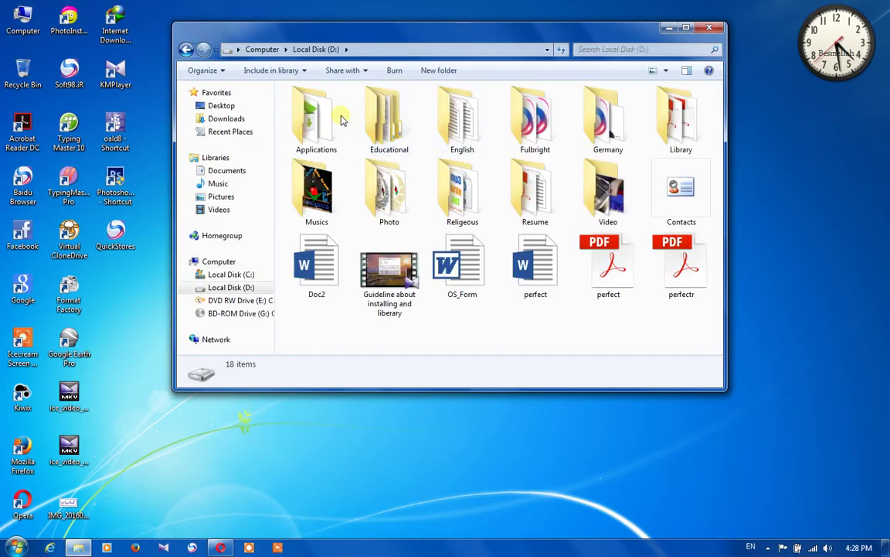
{"action": "double_click", "coordinate": [312, 117]}
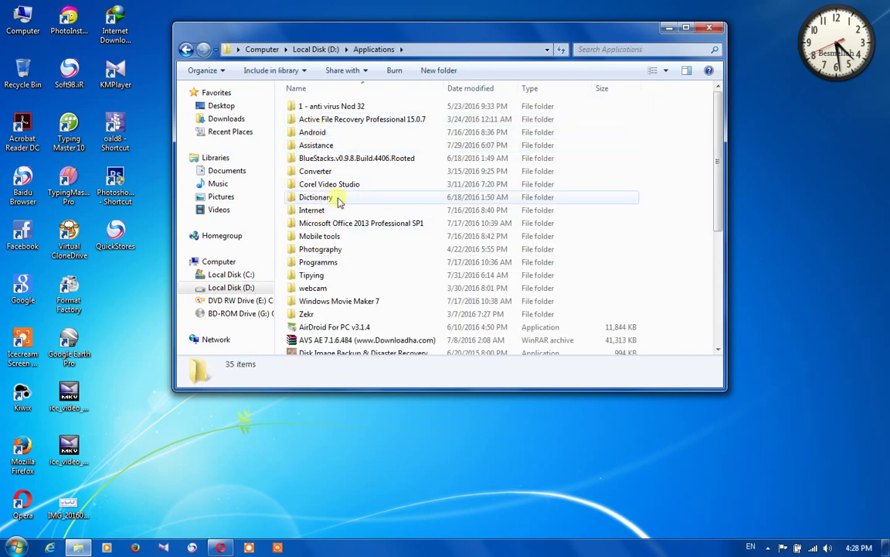
{"action": "key", "text": "BackSpace"}
{"action": "double_click", "coordinate": [680, 122]}
{"action": "left_click", "coordinate": [338, 145]}
{"action": "double_click", "coordinate": [338, 145]}
{"action": "double_click", "coordinate": [328, 159]}
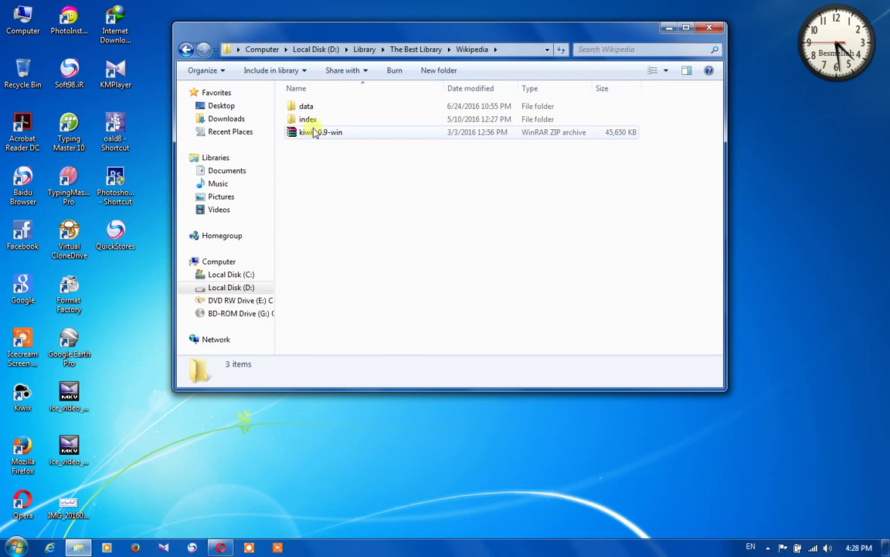
- Open kiwix-0.9-win.zip in WinRAR and run kiwix-install.exe from its install folder
{"action": "double_click", "coordinate": [314, 133]}
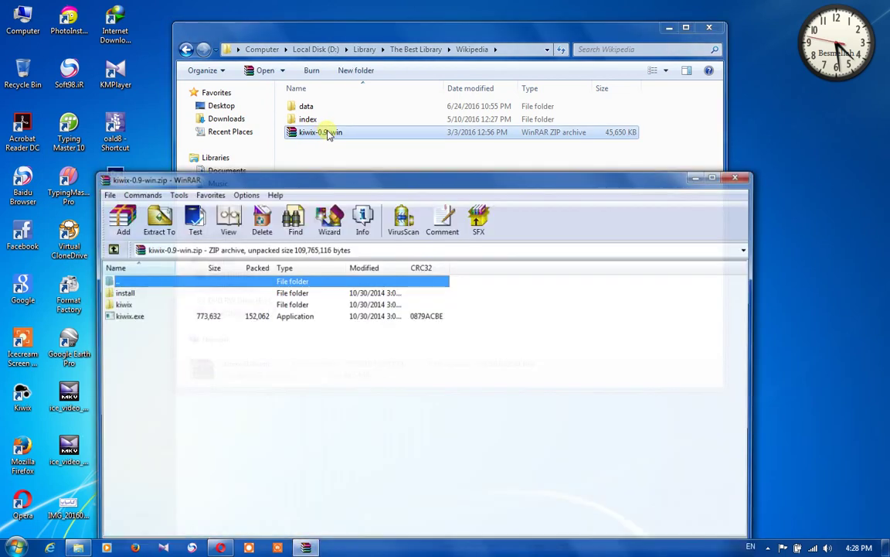
{"action": "double_click", "coordinate": [122, 293]}
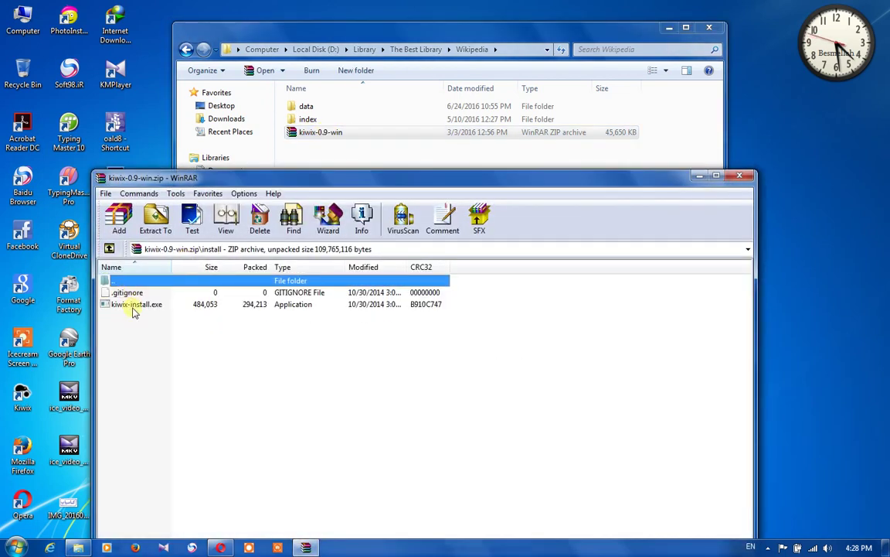
{"action": "double_click", "coordinate": [134, 305]}
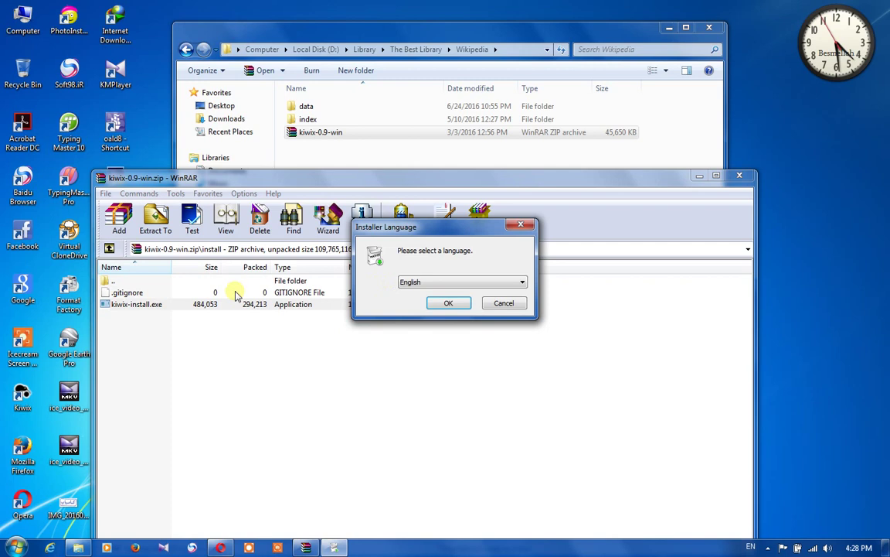
- Install Kiwix 0.9 in English with a desktop shortcut, launch it, and close WinRAR
{"action": "left_click", "coordinate": [450, 304]}
{"action": "left_click", "coordinate": [513, 373]}
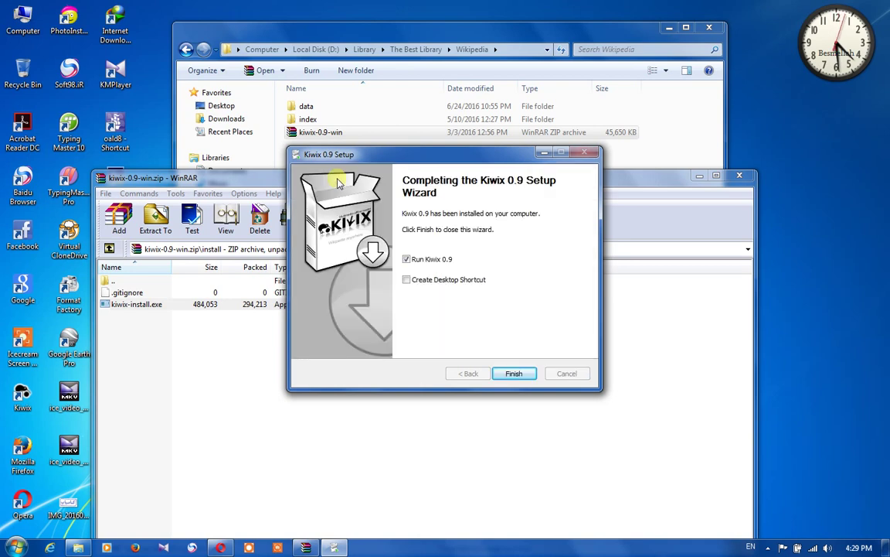
{"action": "left_click", "coordinate": [408, 281]}
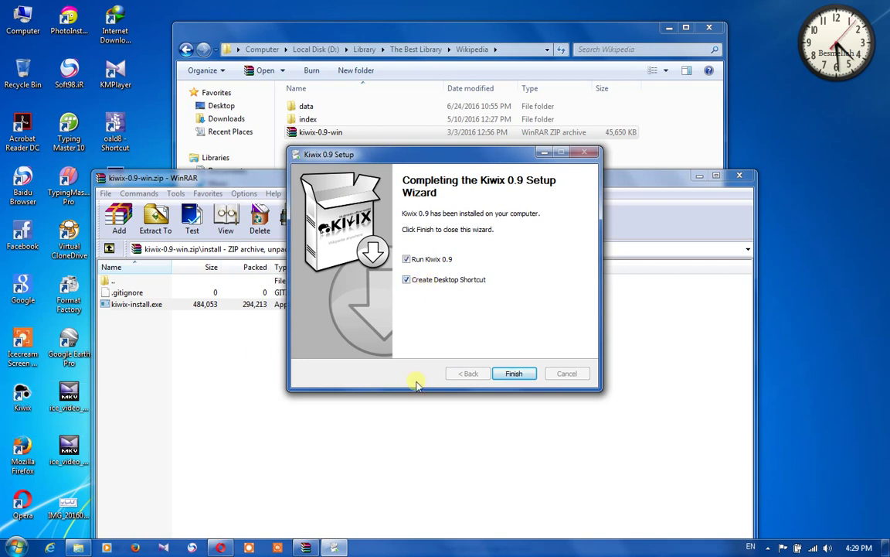
{"action": "left_click", "coordinate": [517, 375]}
{"action": "left_click", "coordinate": [407, 186]}
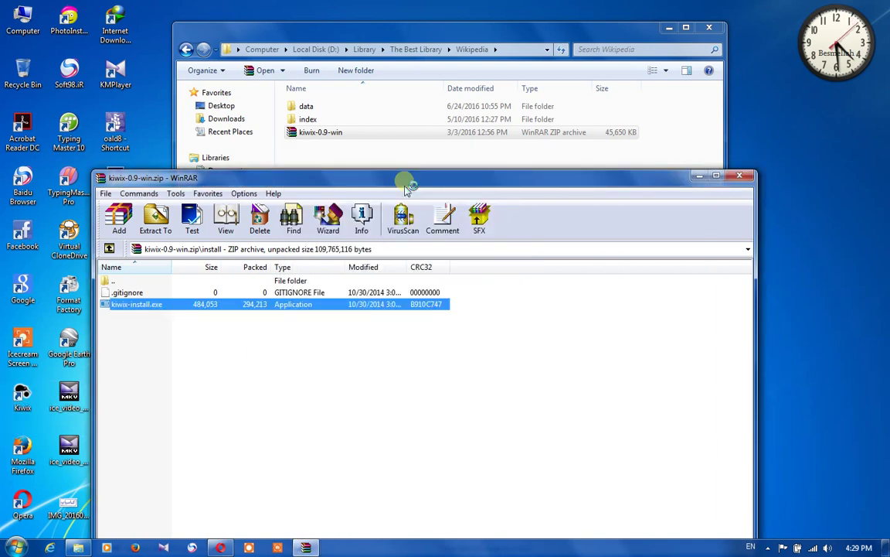
{"action": "left_click", "coordinate": [746, 178]}
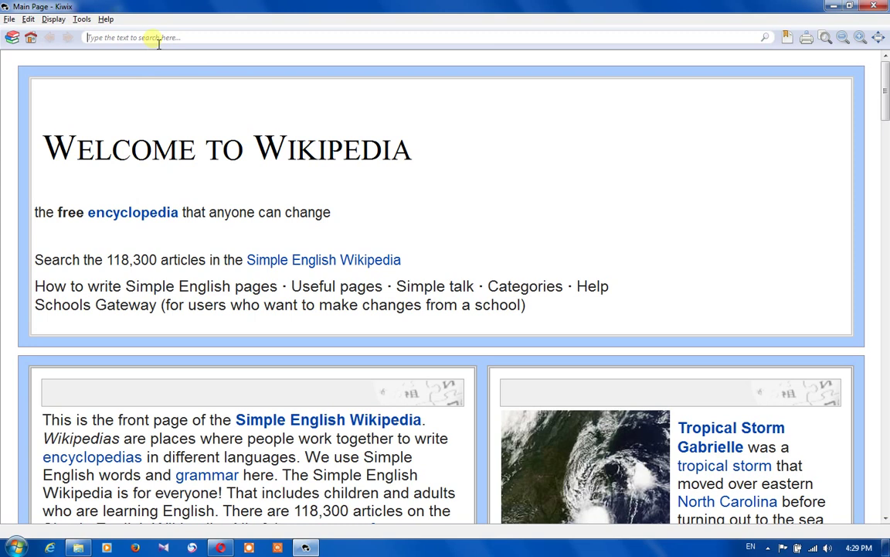
- Search Kiwix for 'earth' and read through the offline Earth article
{"action": "type", "text": "earth"}
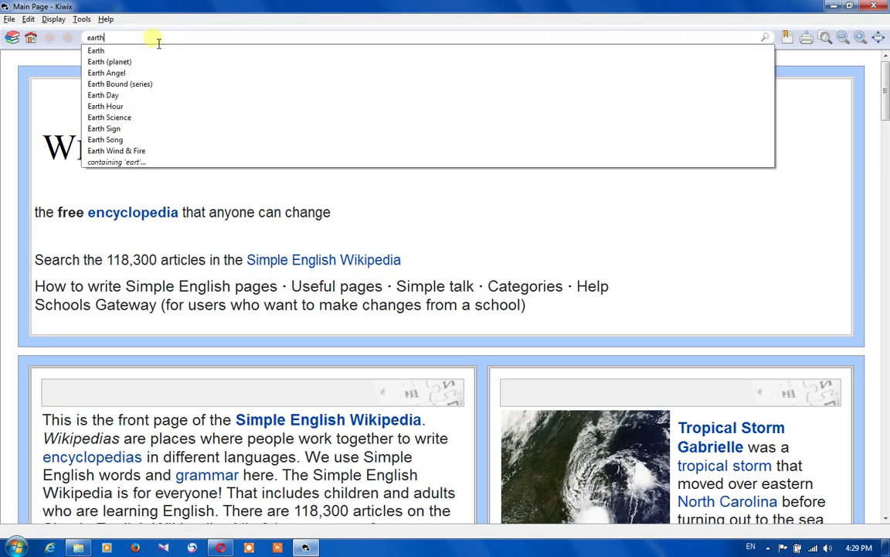
{"action": "key", "text": "Return"}
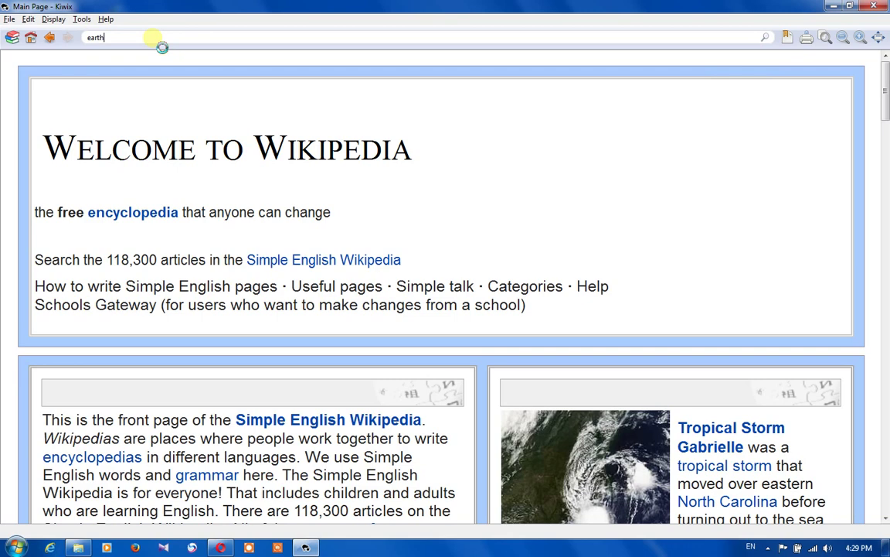
{"action": "scroll", "coordinate": [218, 111], "scroll_direction": "down", "scroll_amount": 8}
{"action": "scroll", "coordinate": [219, 113], "scroll_direction": "down", "scroll_amount": 3}
{"action": "scroll", "coordinate": [209, 101], "scroll_direction": "up", "scroll_amount": 9}
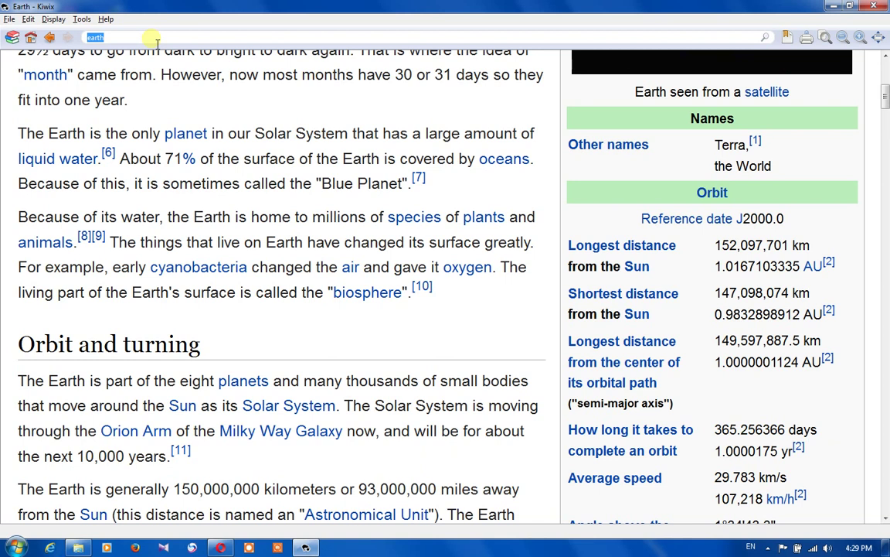
- Search 'vitamins', follow the Vitamin article's chemical compound link, then close Kiwix
{"action": "type", "text": "vitamins"}
{"action": "key", "text": "Return"}
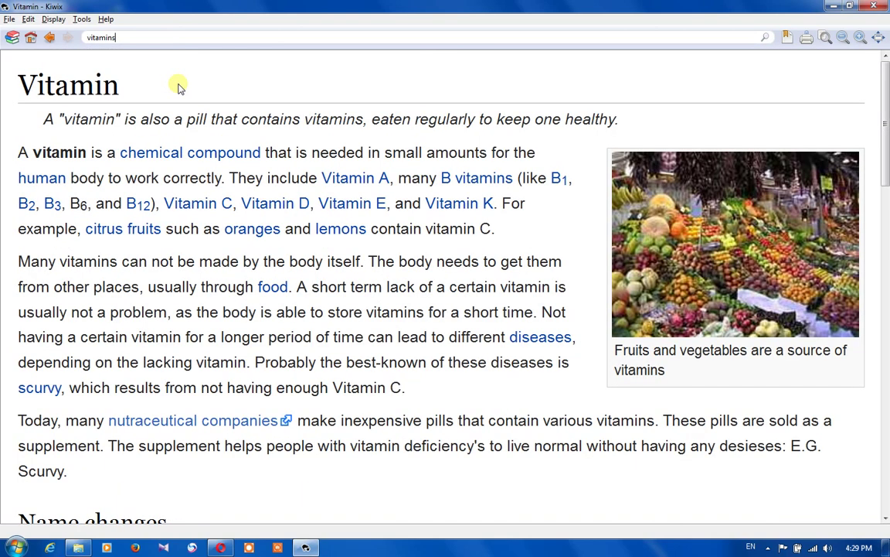
{"action": "scroll", "coordinate": [177, 87], "scroll_direction": "down", "scroll_amount": 15}
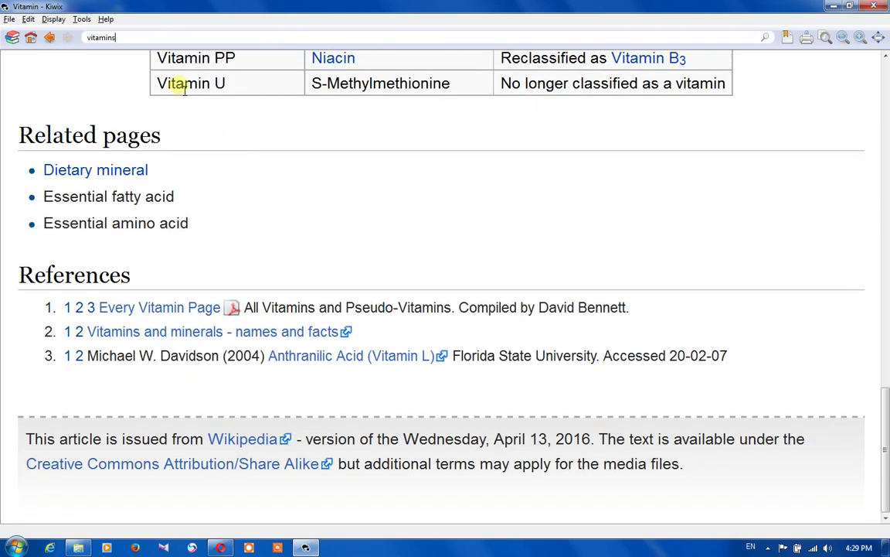
{"action": "scroll", "coordinate": [178, 87], "scroll_direction": "up", "scroll_amount": 8}
{"action": "scroll", "coordinate": [177, 87], "scroll_direction": "up", "scroll_amount": 7}
{"action": "scroll", "coordinate": [175, 81], "scroll_direction": "down", "scroll_amount": 3}
{"action": "scroll", "coordinate": [154, 85], "scroll_direction": "up", "scroll_amount": 3}
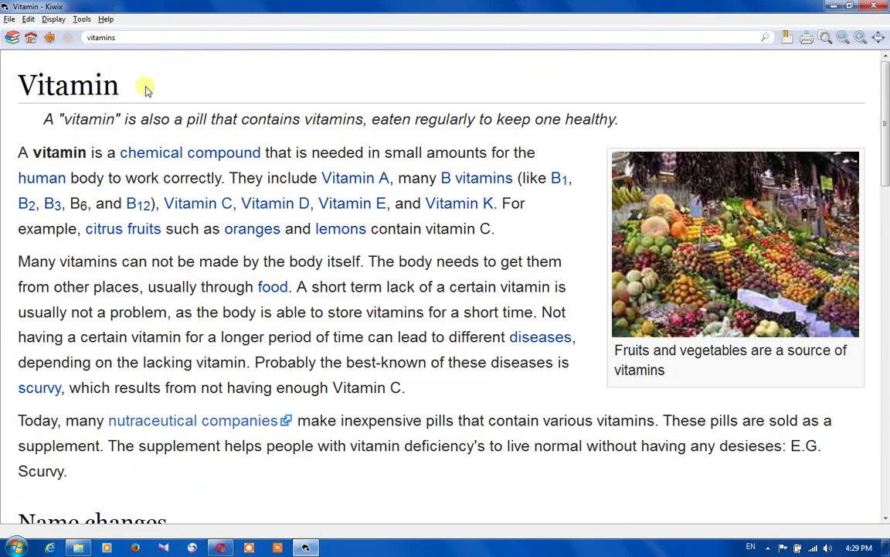
{"action": "left_click", "coordinate": [143, 155]}
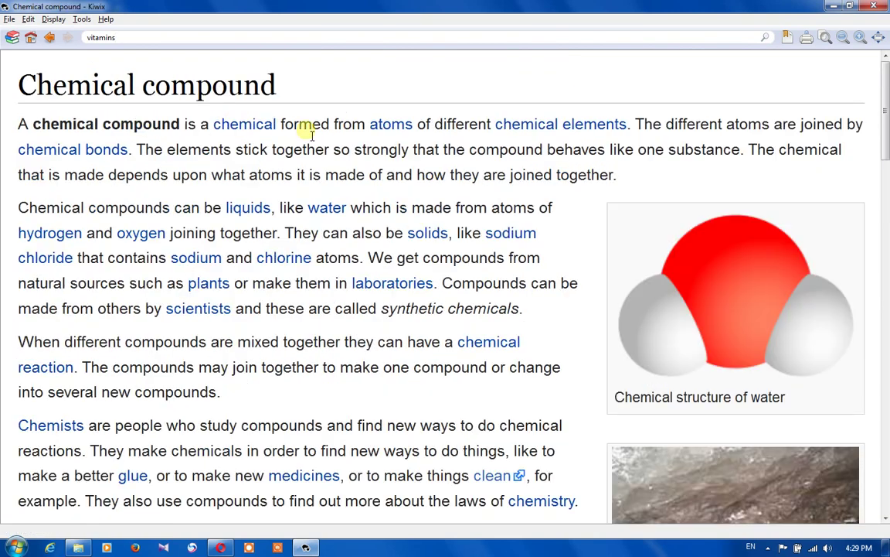
{"action": "key", "text": "alt+F4"}
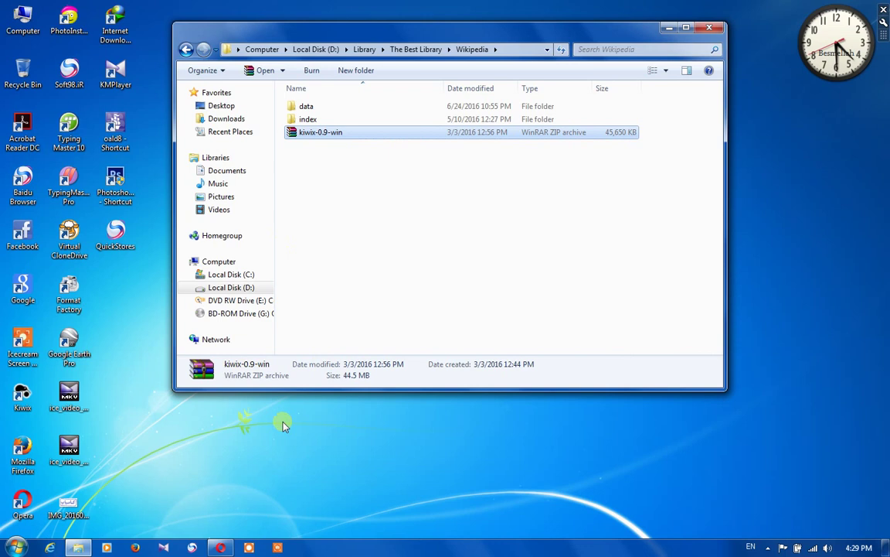
{"action": "left_click", "coordinate": [221, 547]}
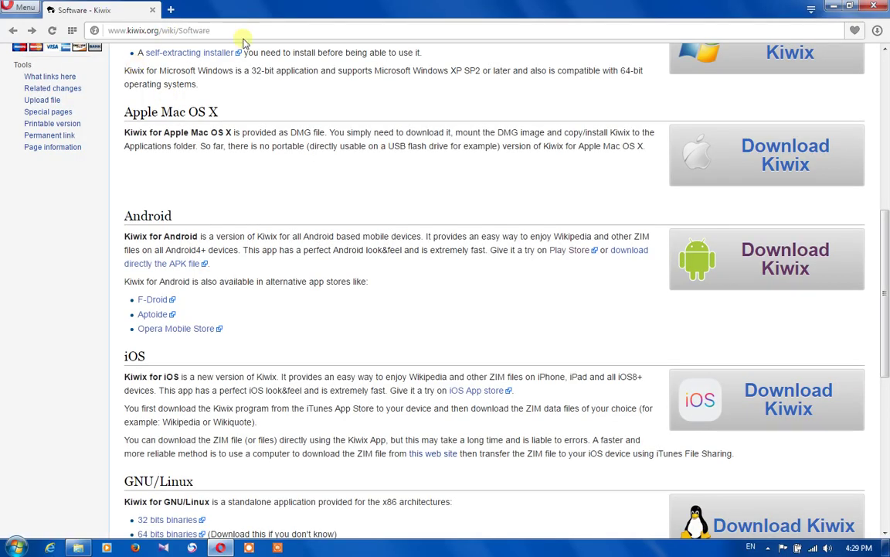
{"action": "left_click", "coordinate": [244, 35]}
{"action": "left_click", "coordinate": [244, 35]}
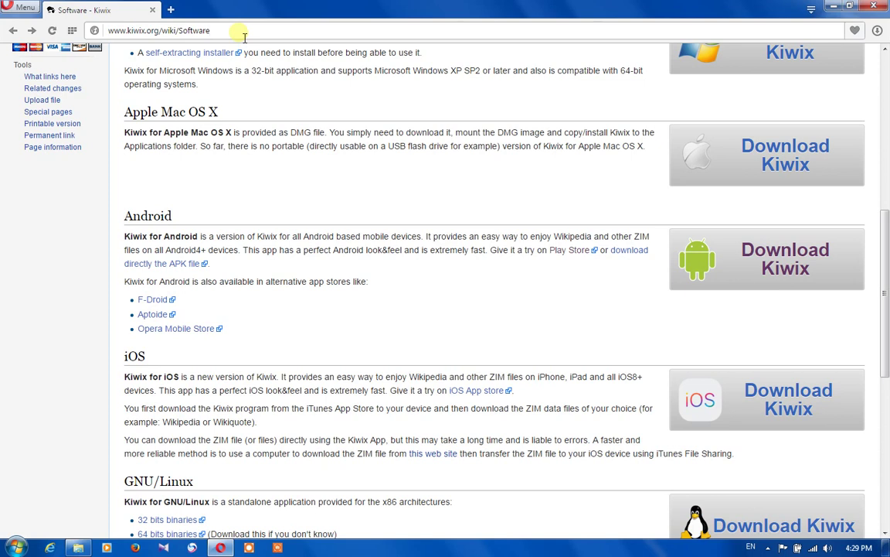
{"action": "key", "text": "BackSpace"}
{"action": "key", "text": "BackSpace"}
{"action": "key", "text": "BackSpace"}
{"action": "key", "text": "BackSpace"}
{"action": "key", "text": "BackSpace"}
{"action": "key", "text": "BackSpace"}
{"action": "key", "text": "BackSpace"}
{"action": "key", "text": "BackSpace"}
{"action": "key", "text": "BackSpace"}
{"action": "key", "text": "BackSpace"}
{"action": "key", "text": "BackSpace"}
{"action": "key", "text": "BackSpace"}
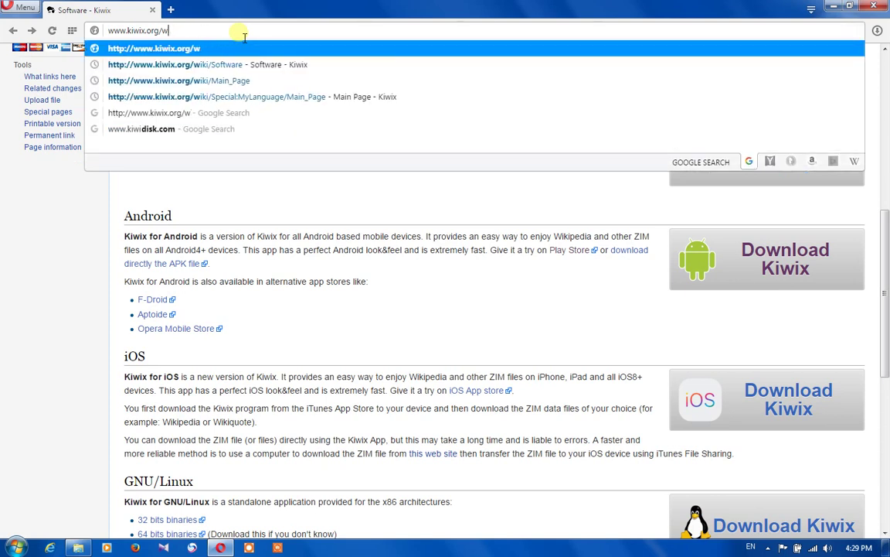
{"action": "key", "text": "BackSpace"}
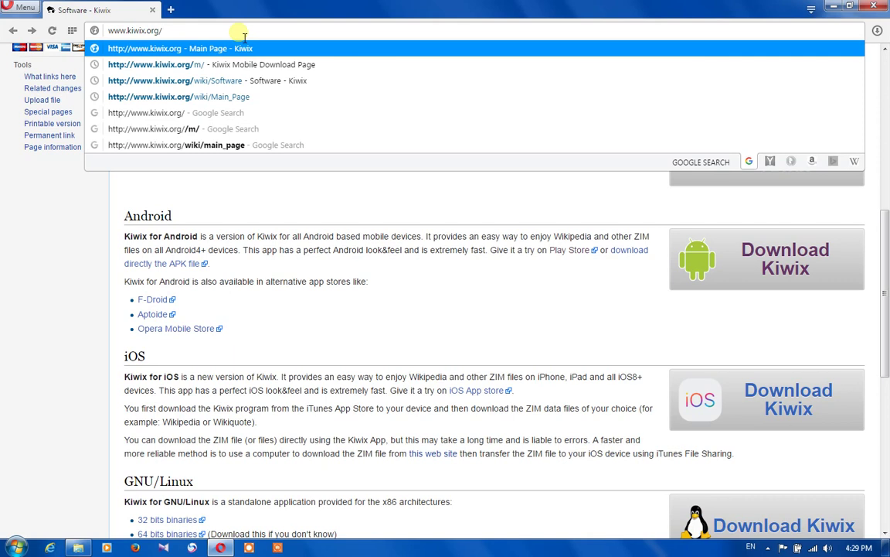
{"action": "type", "text": "m/"}
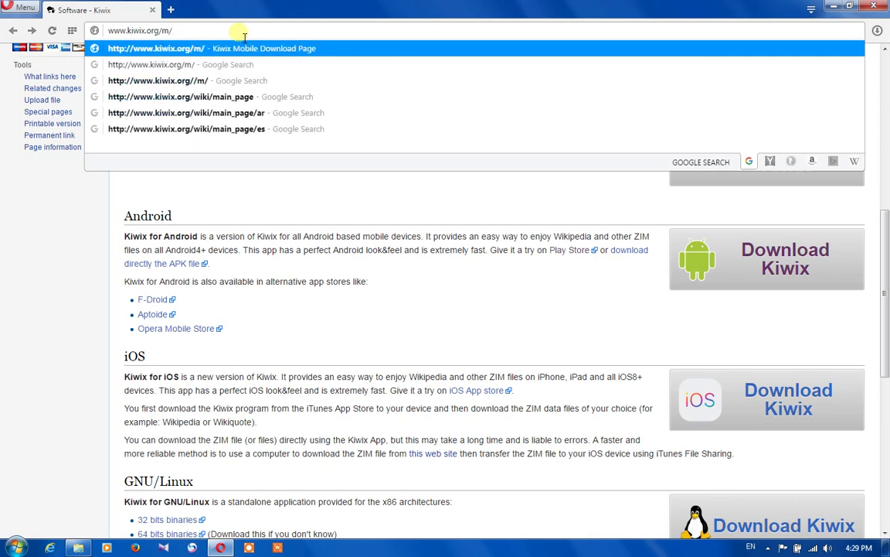
{"action": "key", "text": "Return"}
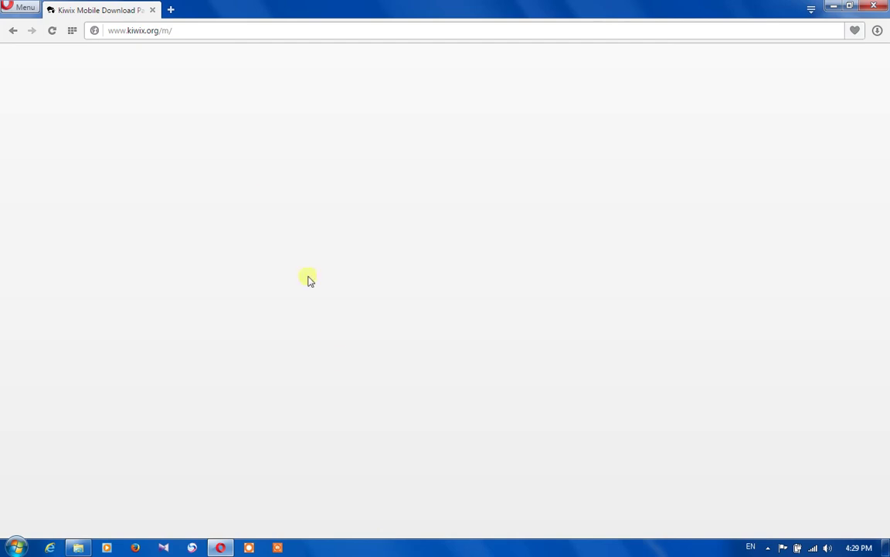
- Browse the content languages in the Kiwix download page's Language dropdown
{"action": "left_click", "coordinate": [178, 35]}
{"action": "left_click", "coordinate": [235, 130]}
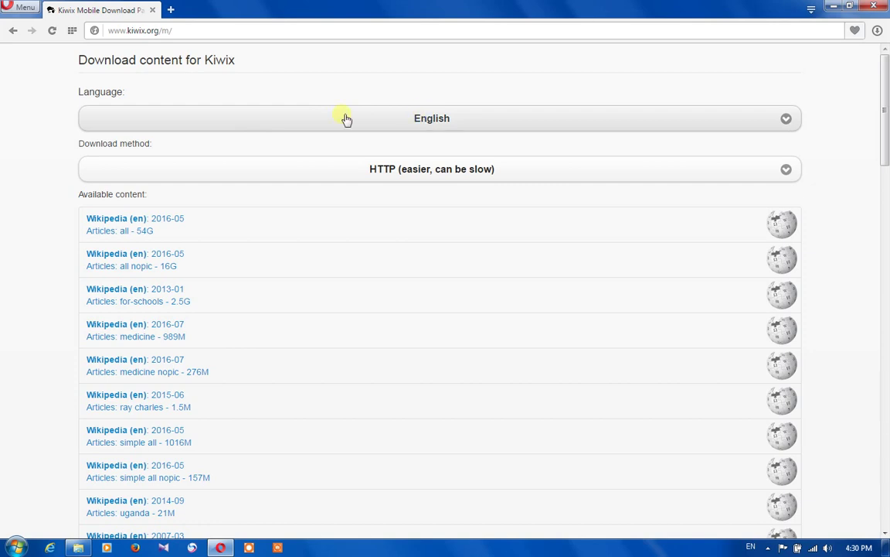
{"action": "left_click", "coordinate": [447, 120]}
{"action": "scroll", "coordinate": [239, 176], "scroll_direction": "down", "scroll_amount": 10}
{"action": "scroll", "coordinate": [239, 176], "scroll_direction": "down", "scroll_amount": 15}
{"action": "scroll", "coordinate": [240, 177], "scroll_direction": "up", "scroll_amount": 10}
{"action": "scroll", "coordinate": [239, 179], "scroll_direction": "up", "scroll_amount": 10}
{"action": "scroll", "coordinate": [217, 189], "scroll_direction": "up", "scroll_amount": 5}
{"action": "scroll", "coordinate": [213, 187], "scroll_direction": "up", "scroll_amount": 5}
{"action": "scroll", "coordinate": [187, 213], "scroll_direction": "down", "scroll_amount": 3}
{"action": "scroll", "coordinate": [155, 284], "scroll_direction": "down", "scroll_amount": 2}
{"action": "scroll", "coordinate": [155, 282], "scroll_direction": "down", "scroll_amount": 8}
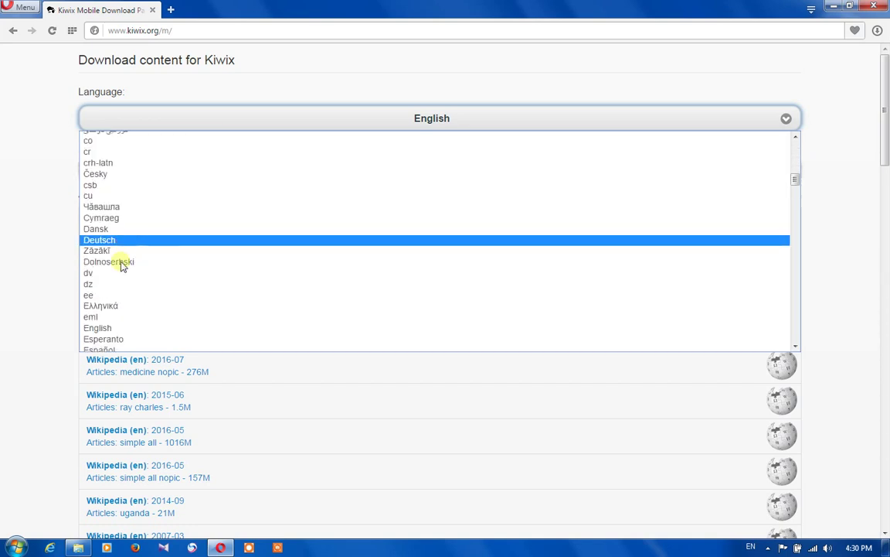
- Keep English selected and scroll down to the available Wikipedia downloads
{"action": "left_click", "coordinate": [266, 195]}
{"action": "scroll", "coordinate": [232, 232], "scroll_direction": "down", "scroll_amount": 3}
{"action": "scroll", "coordinate": [228, 249], "scroll_direction": "down", "scroll_amount": 2}
{"action": "scroll", "coordinate": [153, 142], "scroll_direction": "up", "scroll_amount": 5}
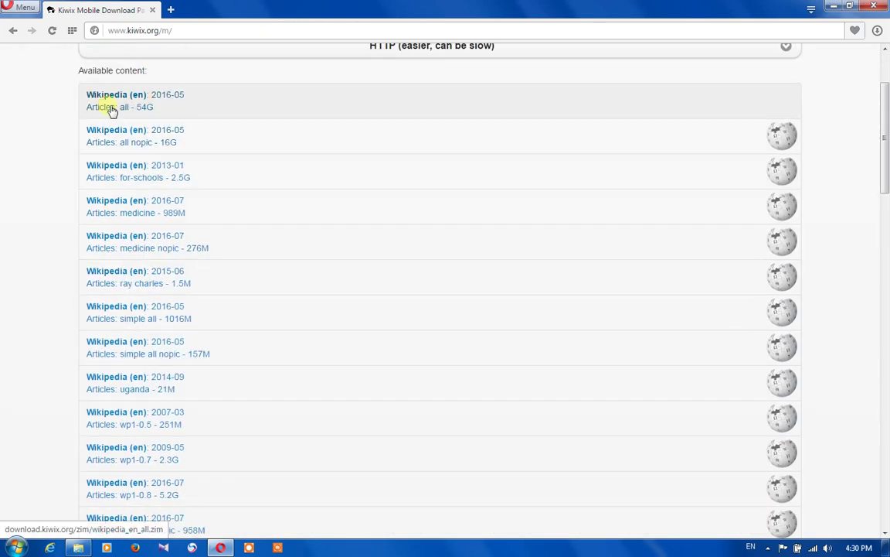
- Start the 54G wikipedia_en_all_2016-05.zim download, cancel it, and close Opera
{"action": "left_click", "coordinate": [112, 106]}
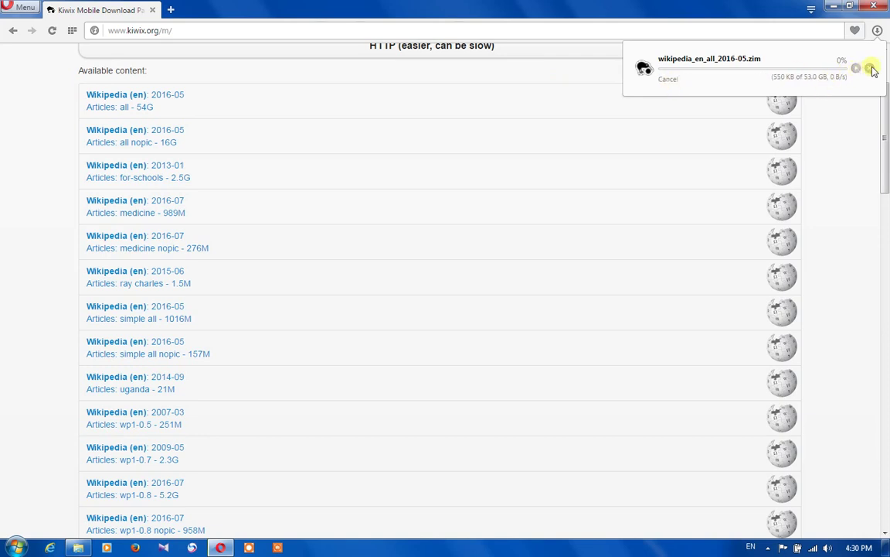
{"action": "left_click", "coordinate": [871, 69]}
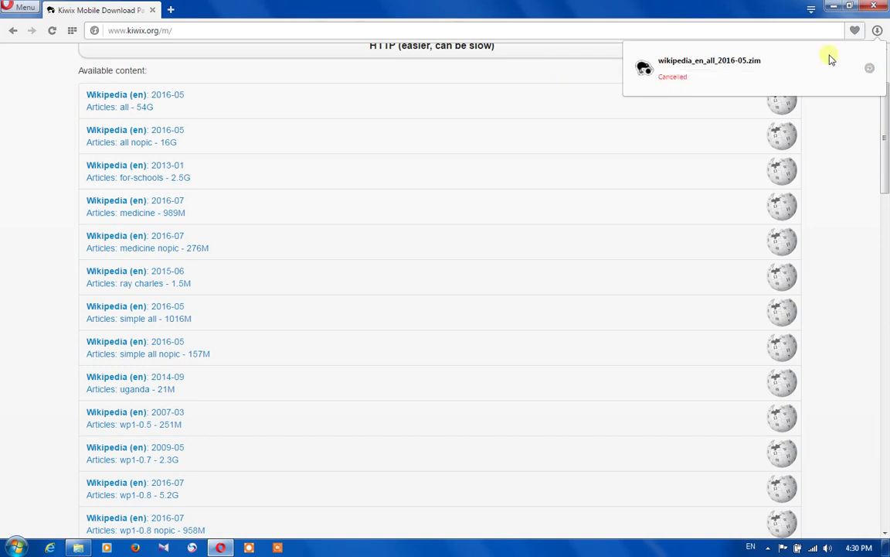
{"action": "left_click", "coordinate": [876, 8]}
- Refresh the desktop and return the file window to Local Disk (D:)
{"action": "right_click", "coordinate": [215, 11]}
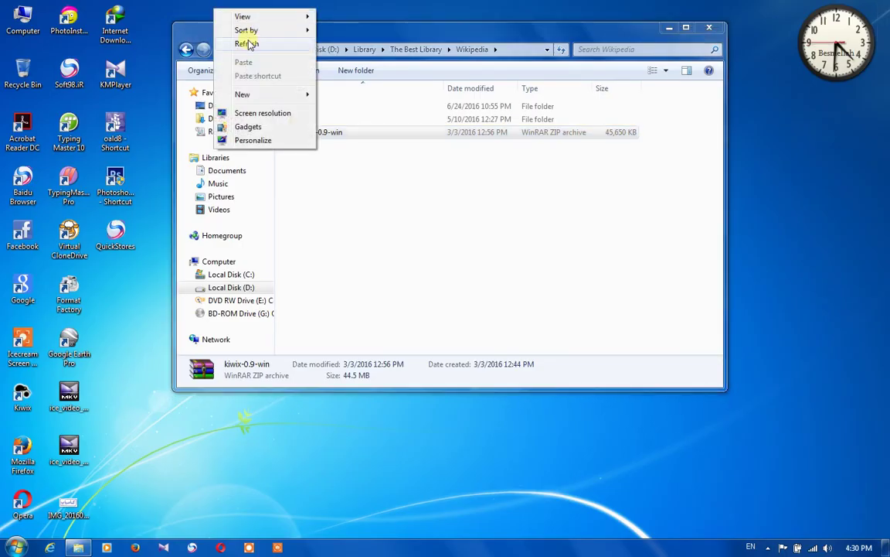
{"action": "left_click", "coordinate": [246, 44]}
{"action": "left_click", "coordinate": [352, 179]}
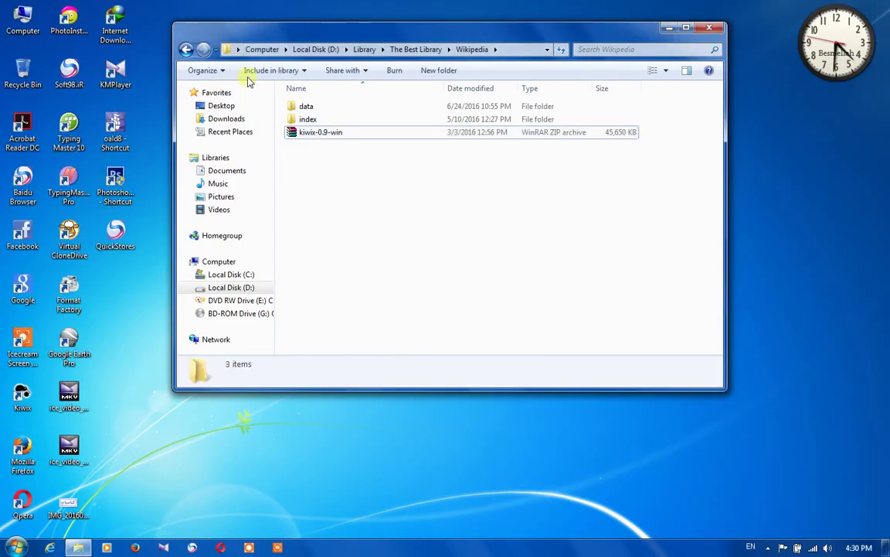
{"action": "left_click", "coordinate": [184, 49]}
{"action": "left_click", "coordinate": [184, 49]}
- Search Applications > Android for 'kiwi' to find kiwix-1.97.apk
{"action": "double_click", "coordinate": [316, 117]}
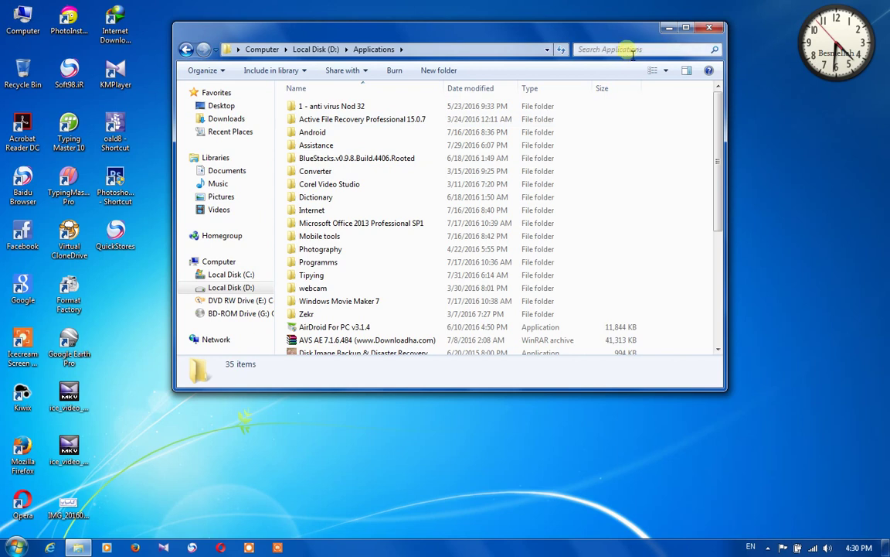
{"action": "left_click", "coordinate": [360, 137]}
{"action": "double_click", "coordinate": [359, 136]}
{"action": "left_click", "coordinate": [593, 51]}
{"action": "left_click", "coordinate": [587, 65]}
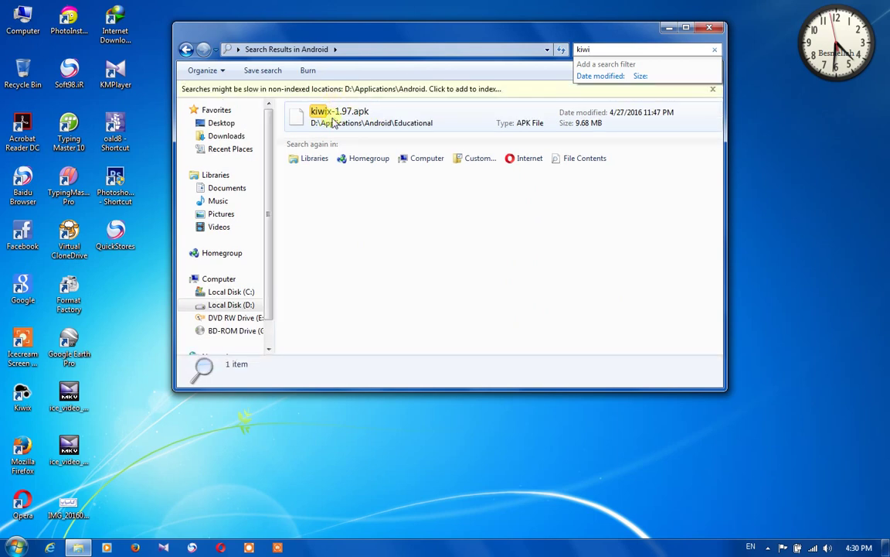
- Return to Local Disk (D:) and open the Library folder
{"action": "left_click", "coordinate": [185, 50]}
{"action": "left_click", "coordinate": [185, 50]}
{"action": "left_click", "coordinate": [185, 50]}
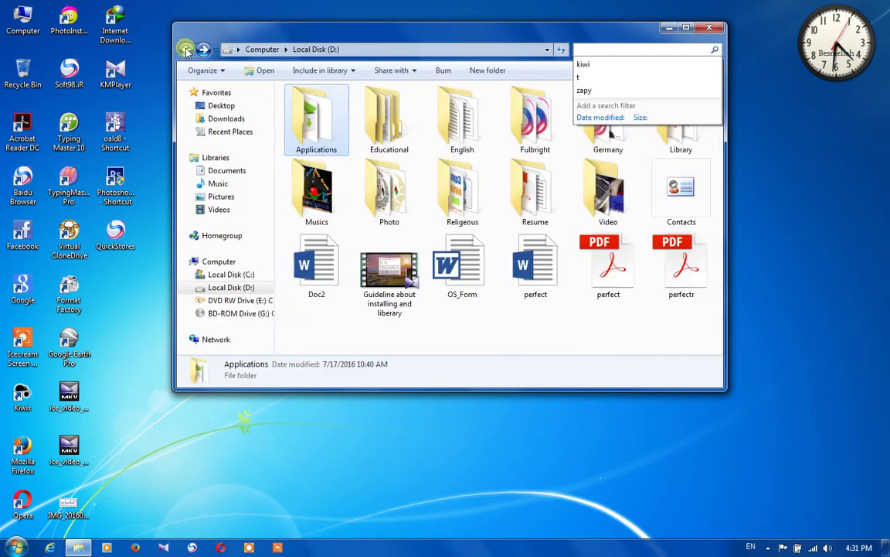
{"action": "double_click", "coordinate": [678, 141]}
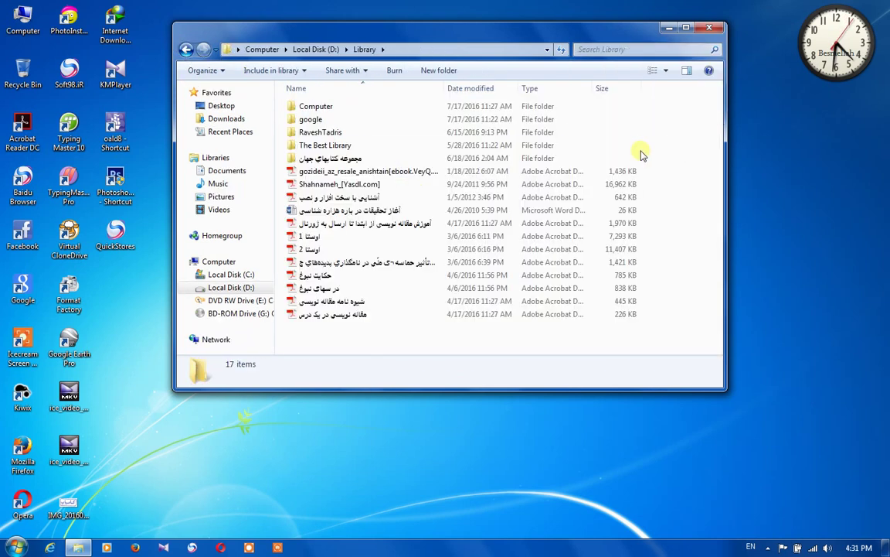
- Open The Best Library > Wikipedia > data > content and box-select the 13 ZIM files
{"action": "double_click", "coordinate": [317, 147]}
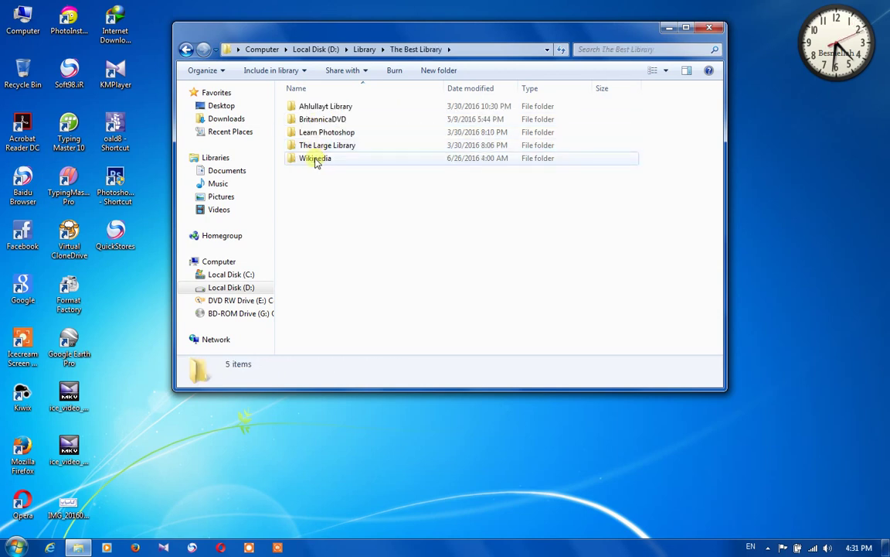
{"action": "double_click", "coordinate": [315, 159]}
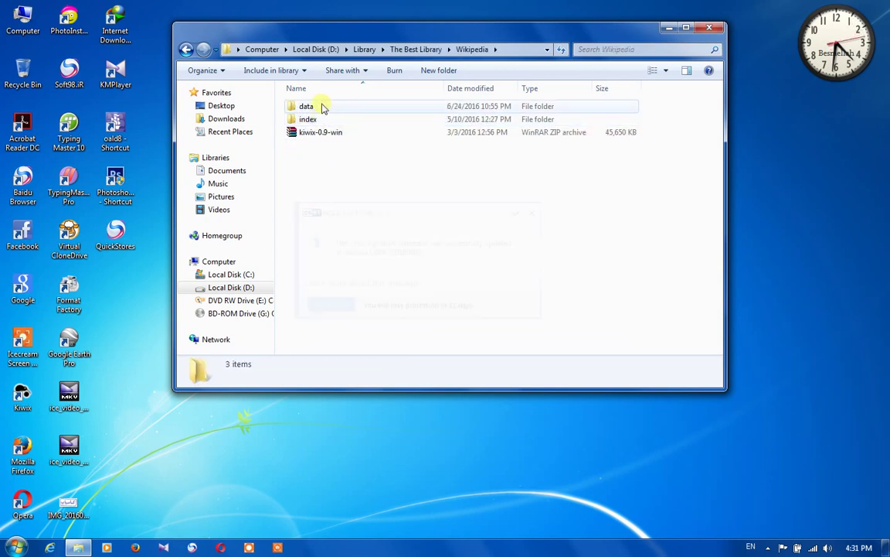
{"action": "double_click", "coordinate": [322, 108]}
{"action": "double_click", "coordinate": [320, 106]}
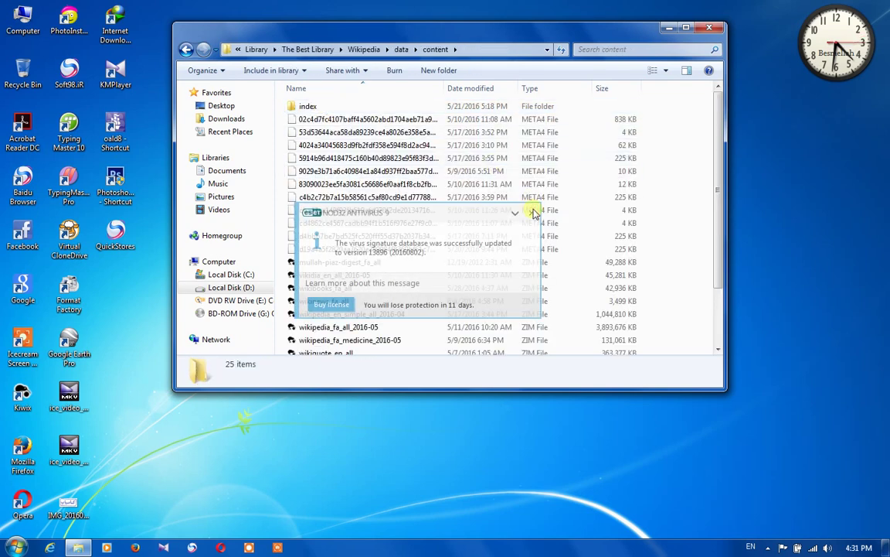
{"action": "left_click_drag", "start_coordinate": [647, 271], "coordinate": [512, 411]}
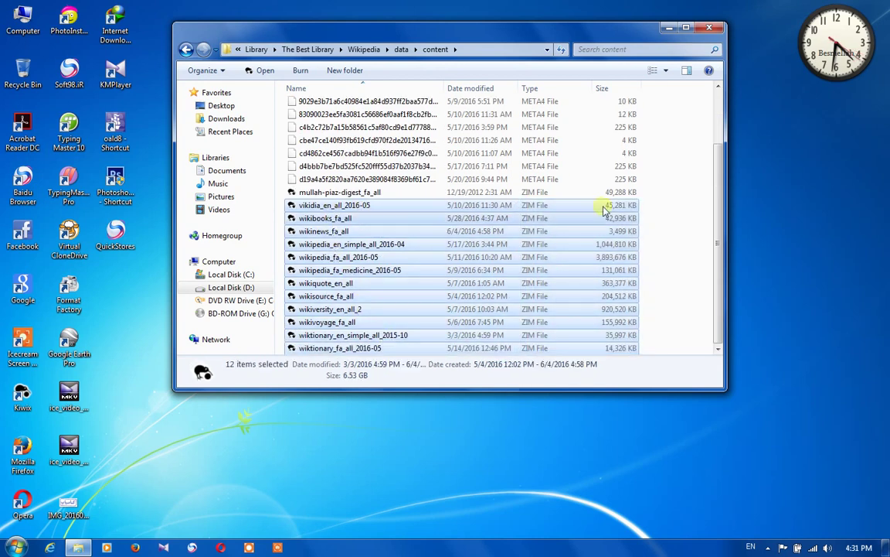
{"action": "left_click_drag", "start_coordinate": [656, 191], "coordinate": [501, 352]}
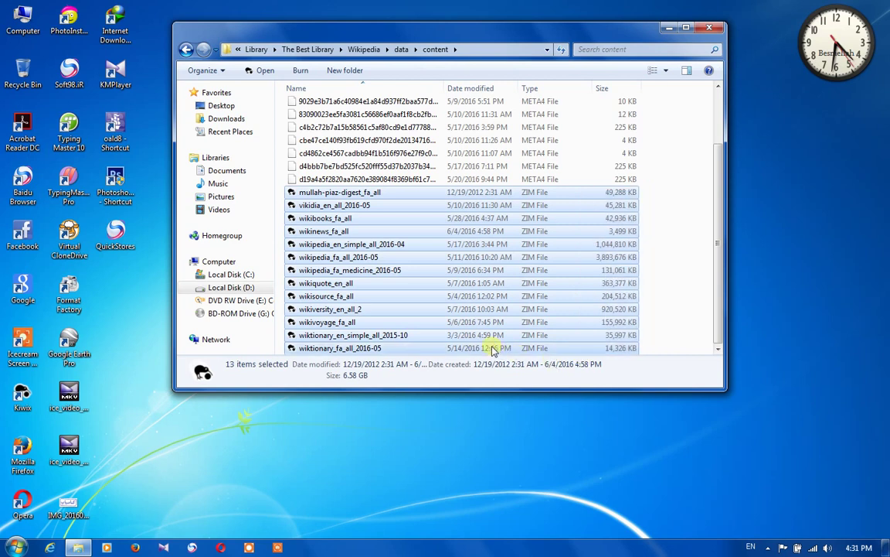